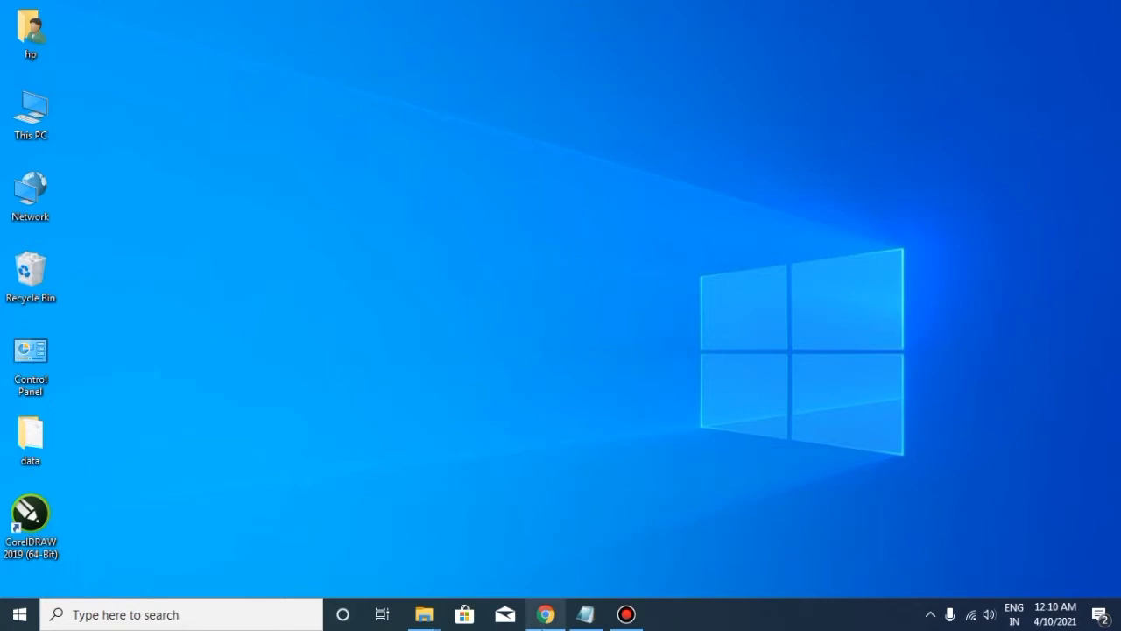
- Switch to Chrome and search Google for "window 10 download"
left_click(544, 614)
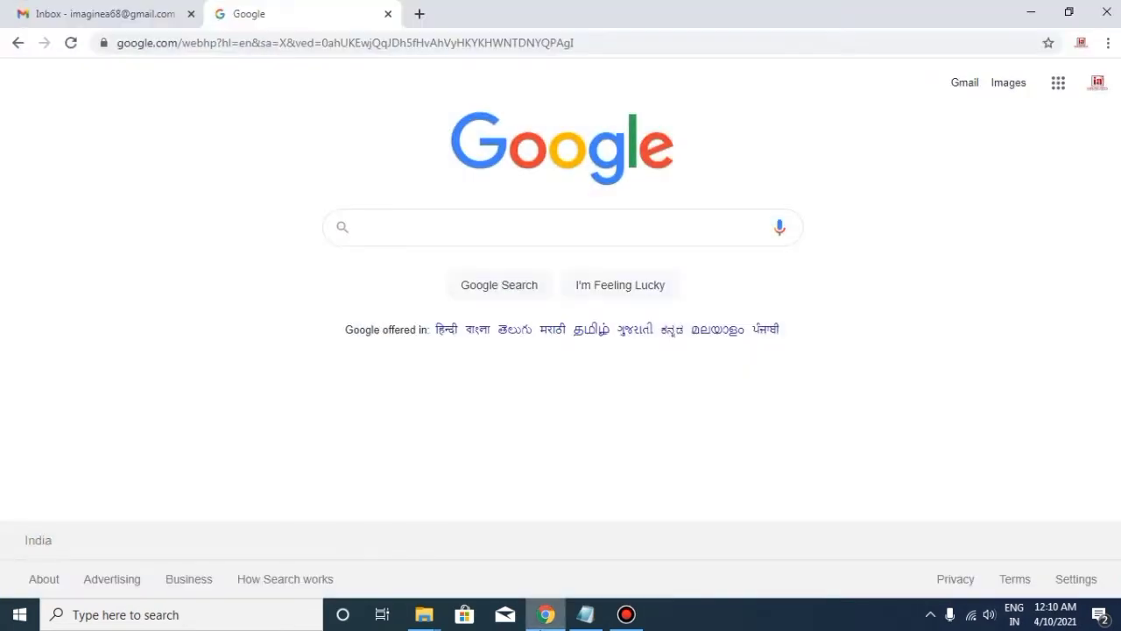
left_click(419, 229)
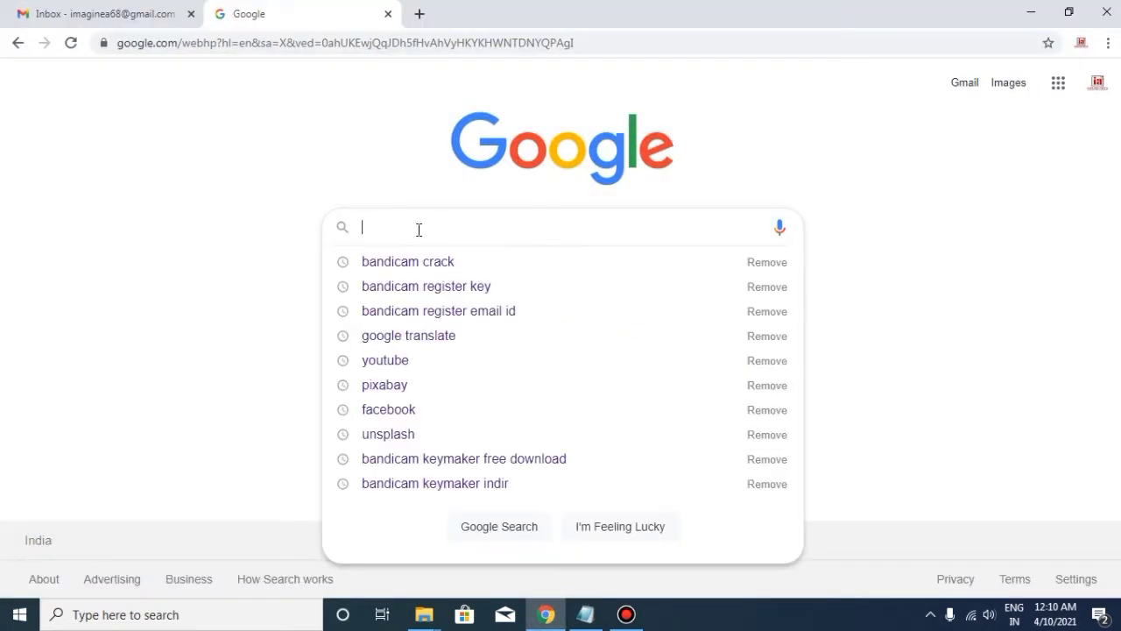
type("e")
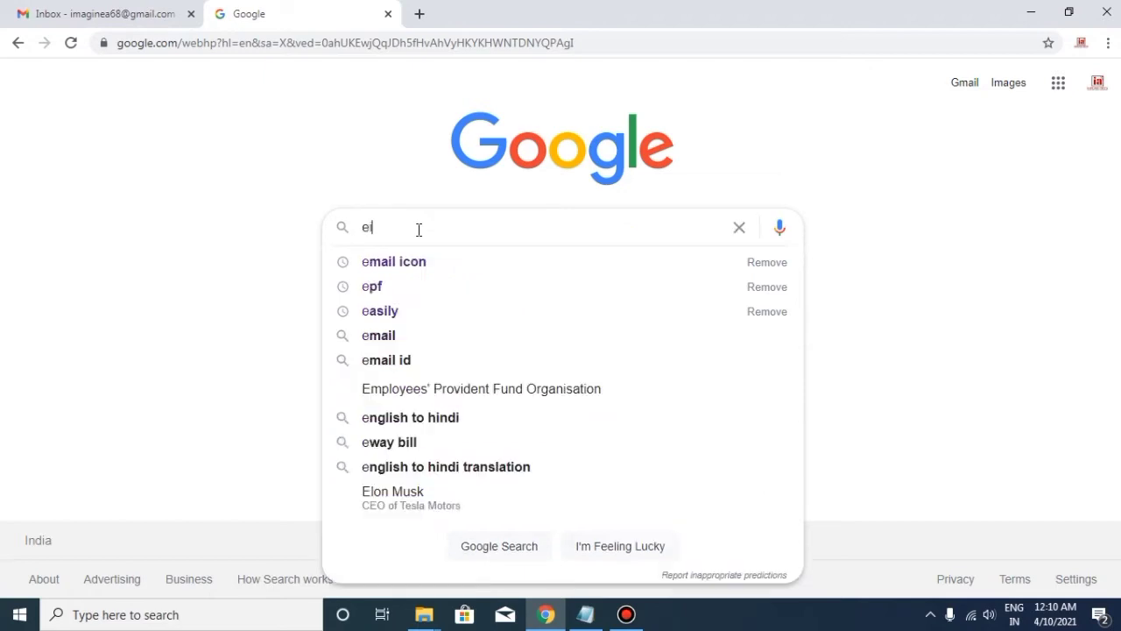
type("in")
key("BackSpace")
key("BackSpace")
key("BackSpace")
type("wind")
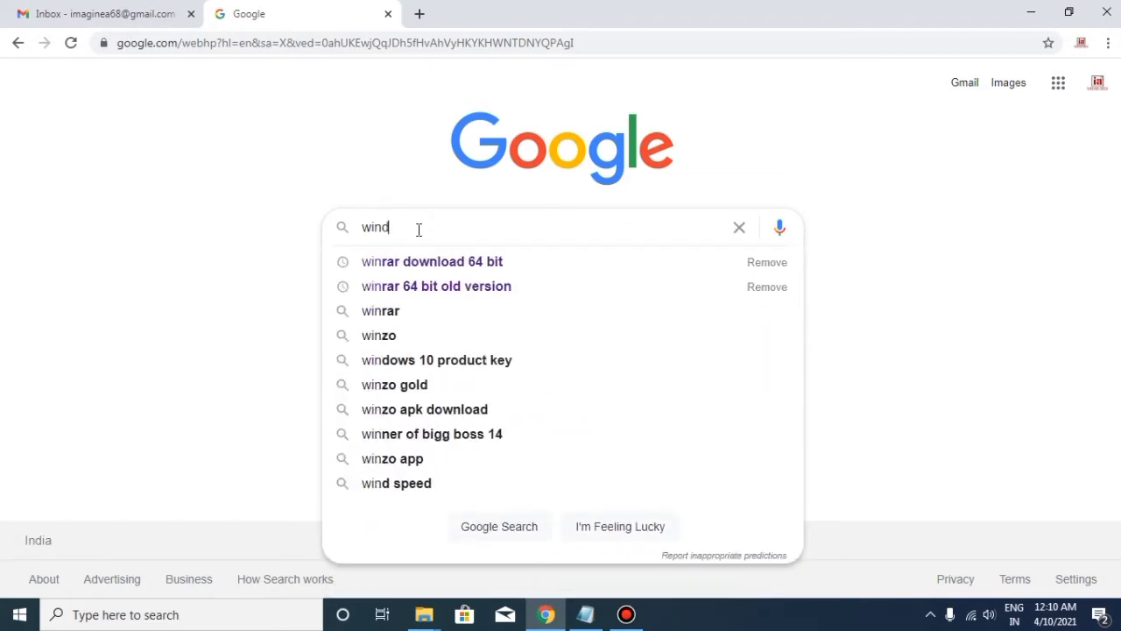
type("ow 10")
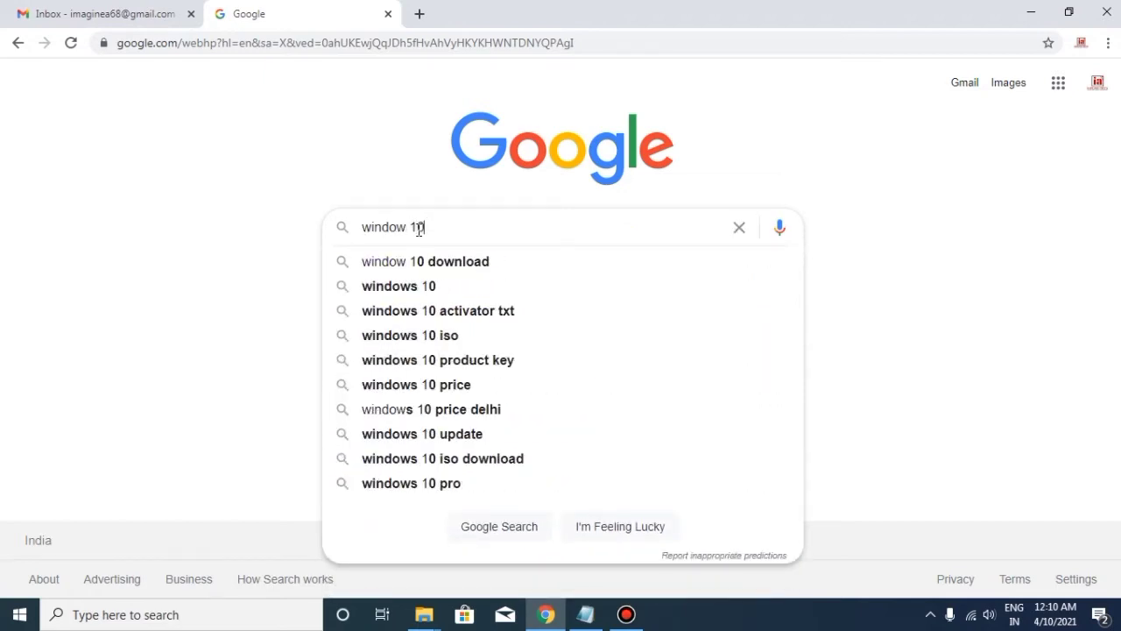
type(" download")
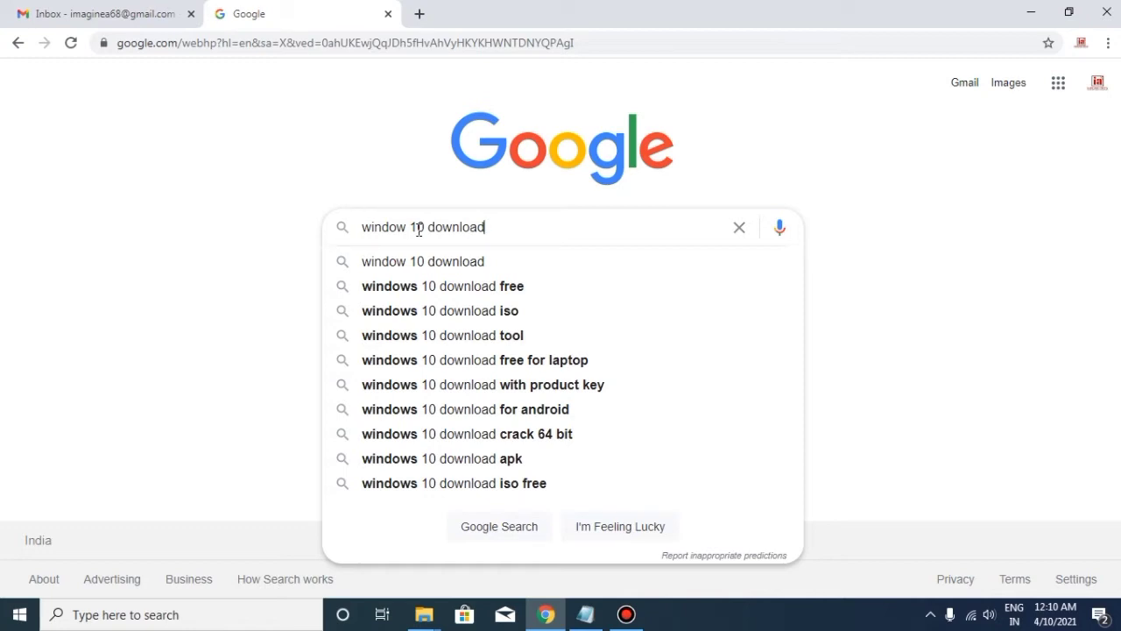
key("Return")
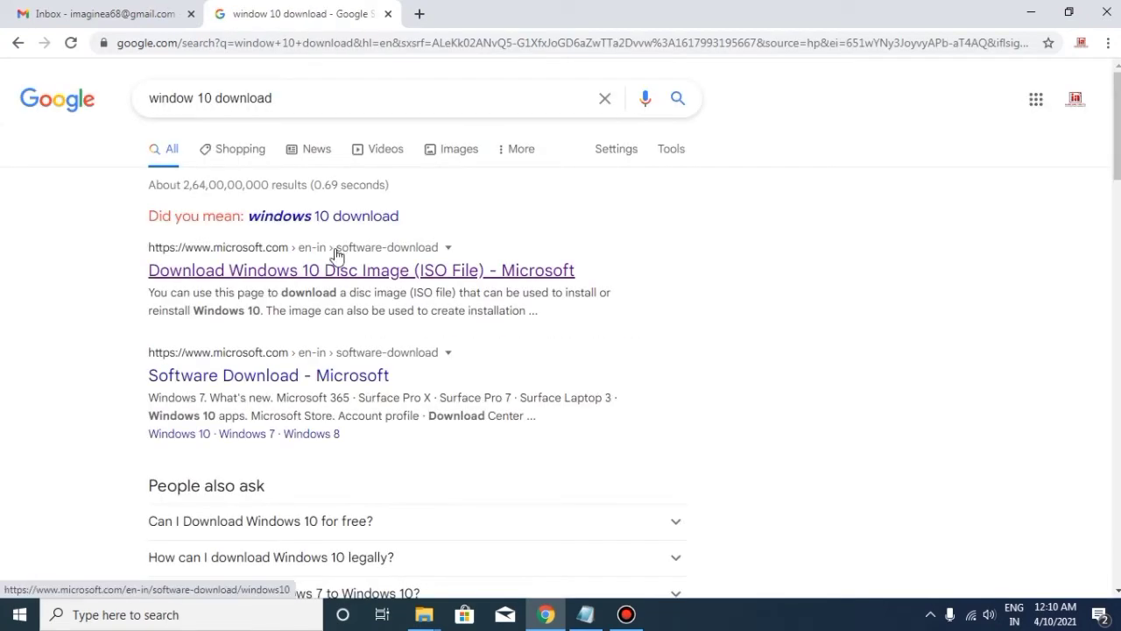
- Open Microsoft's Windows 10 disc image result and download the media creation tool from the installation media section
left_click(266, 279)
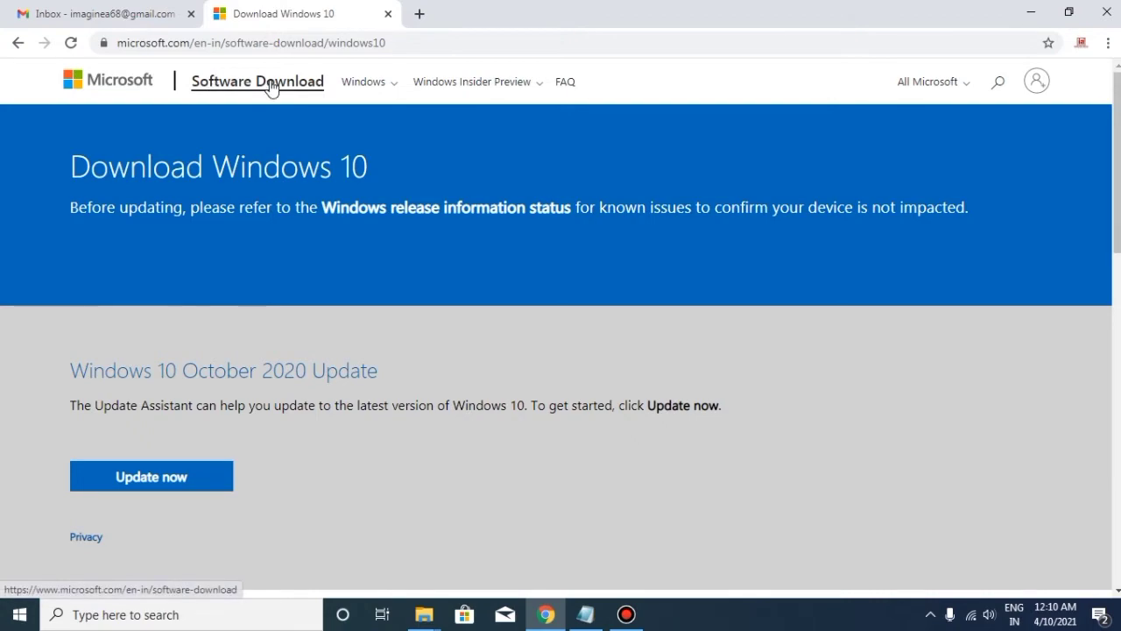
scroll(265, 96, "down", 3)
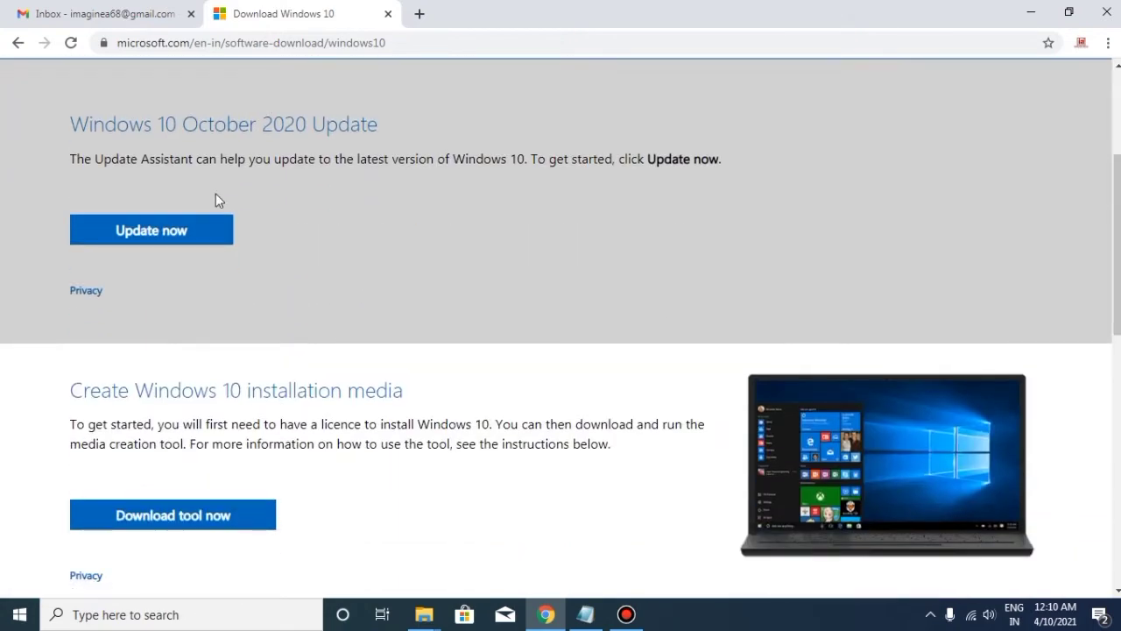
scroll(215, 258, "down", 1)
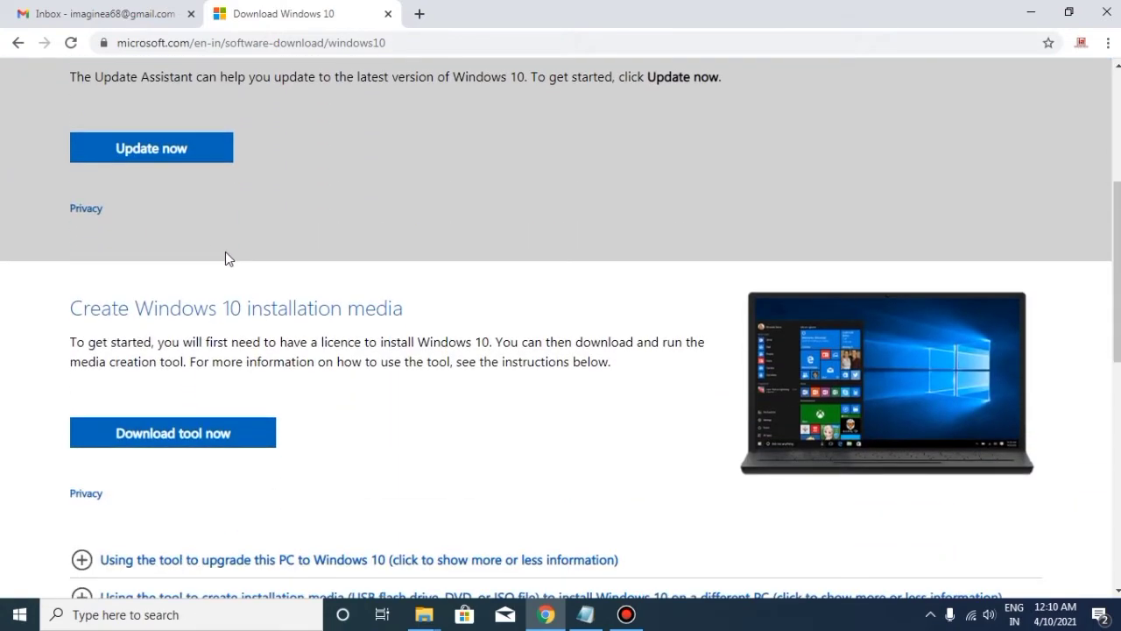
scroll(225, 257, "down", 2)
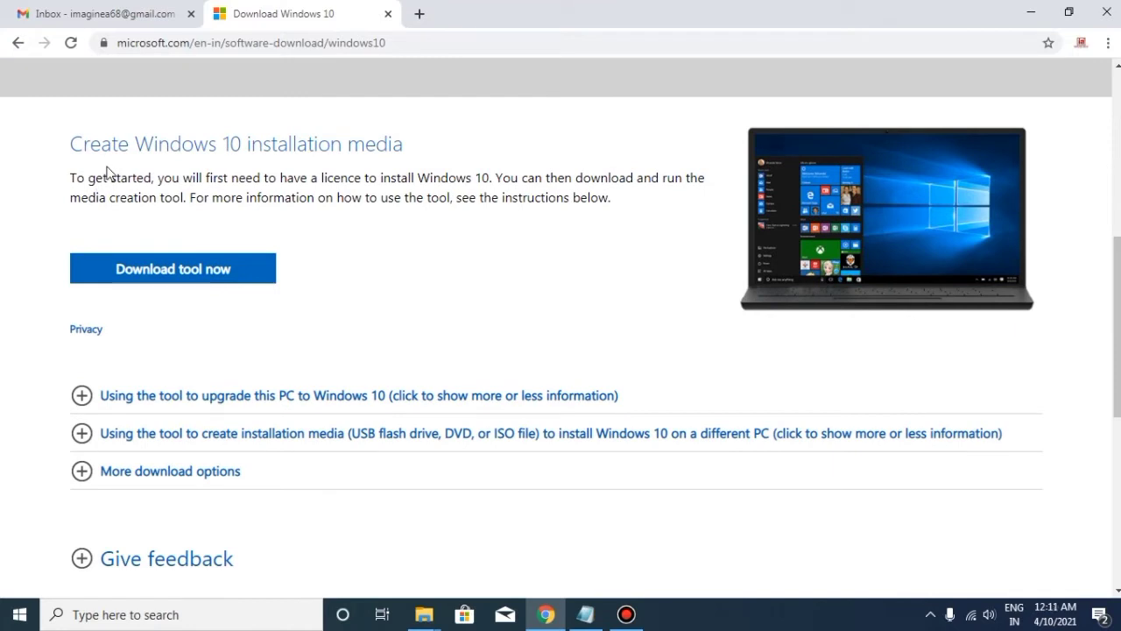
left_click(267, 275)
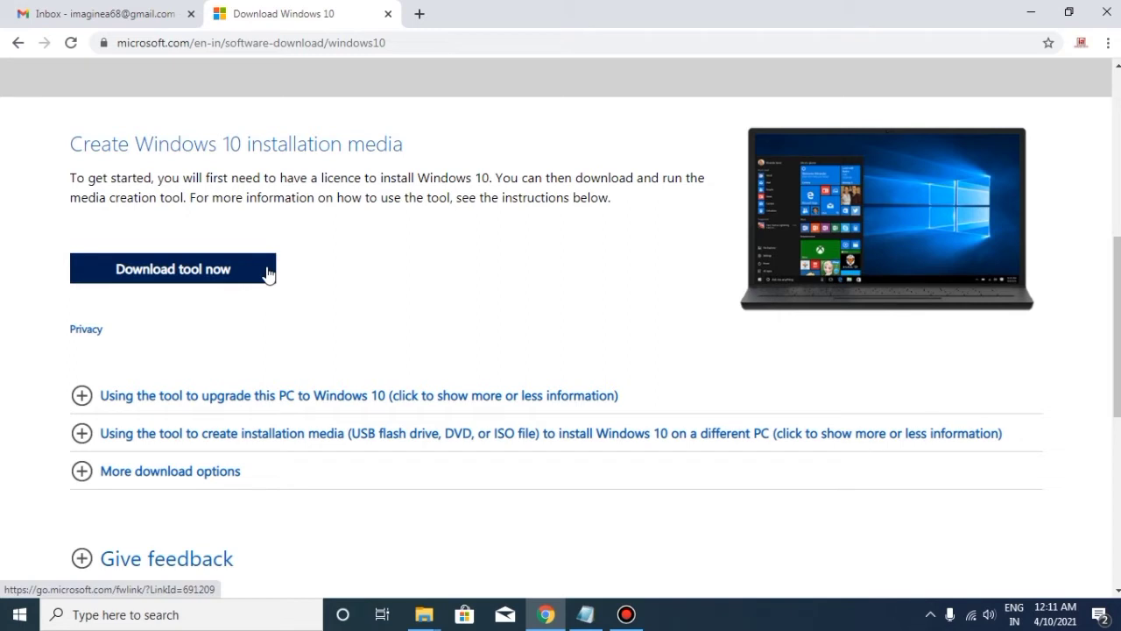
left_click(195, 272)
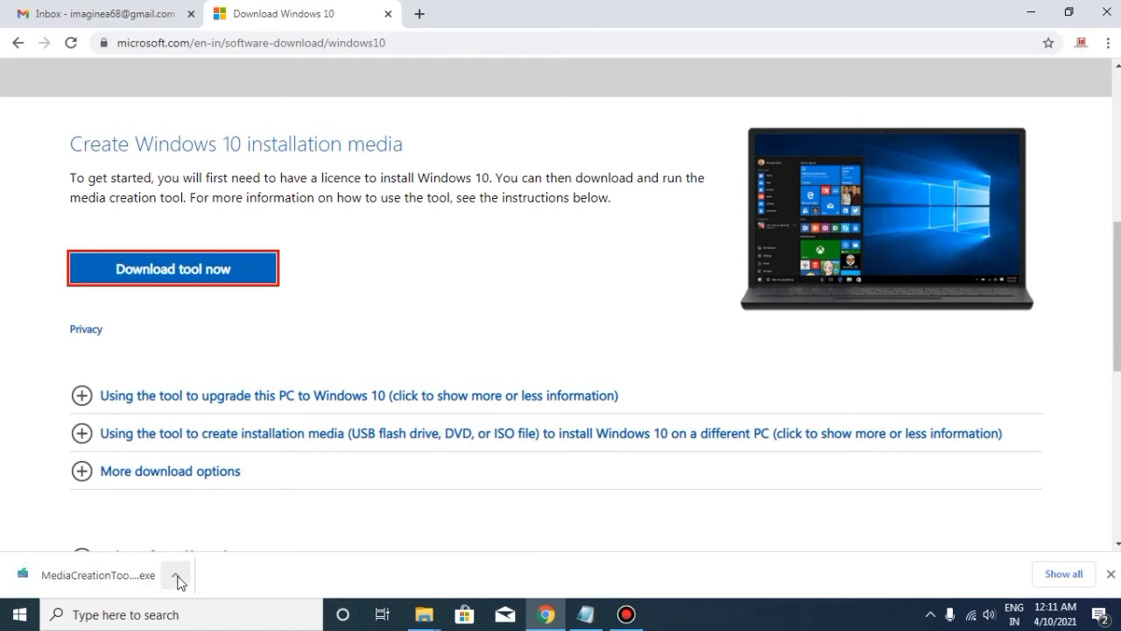
- Switch to the Downloads folder in File Explorer and run MediaCreationTool20H2 as administrator
mouse_move(436, 624)
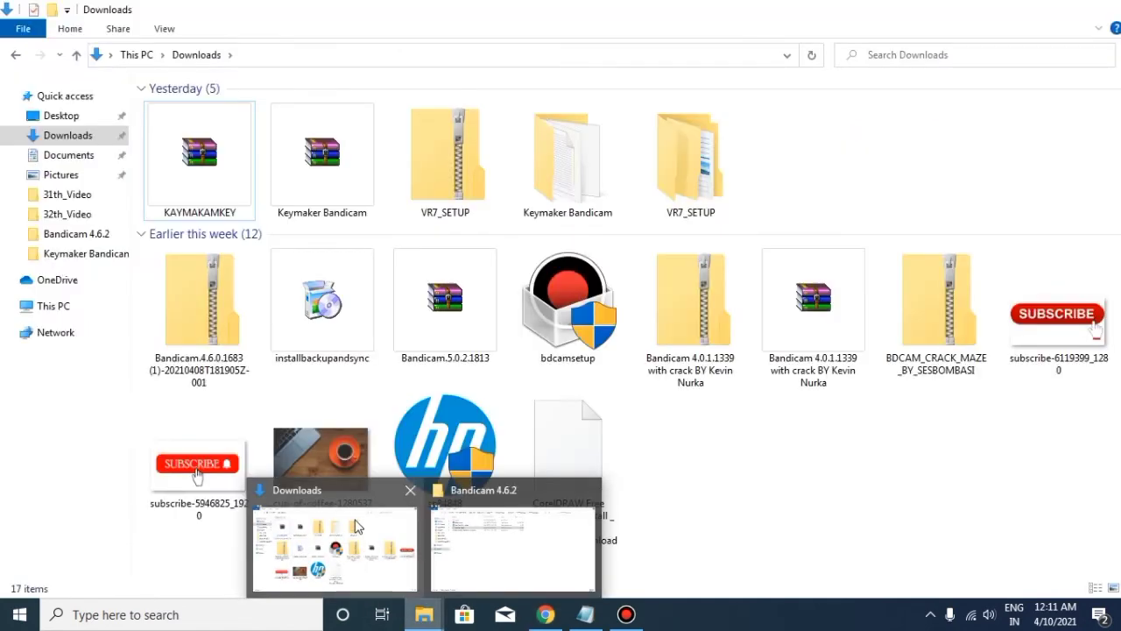
left_click(356, 526)
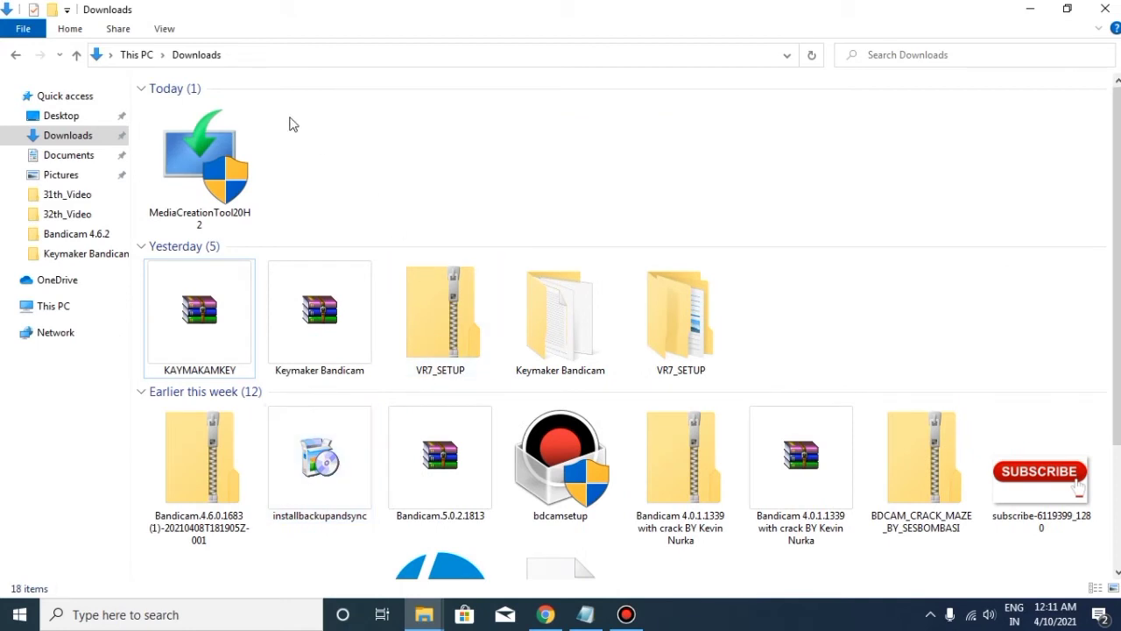
left_click(215, 156)
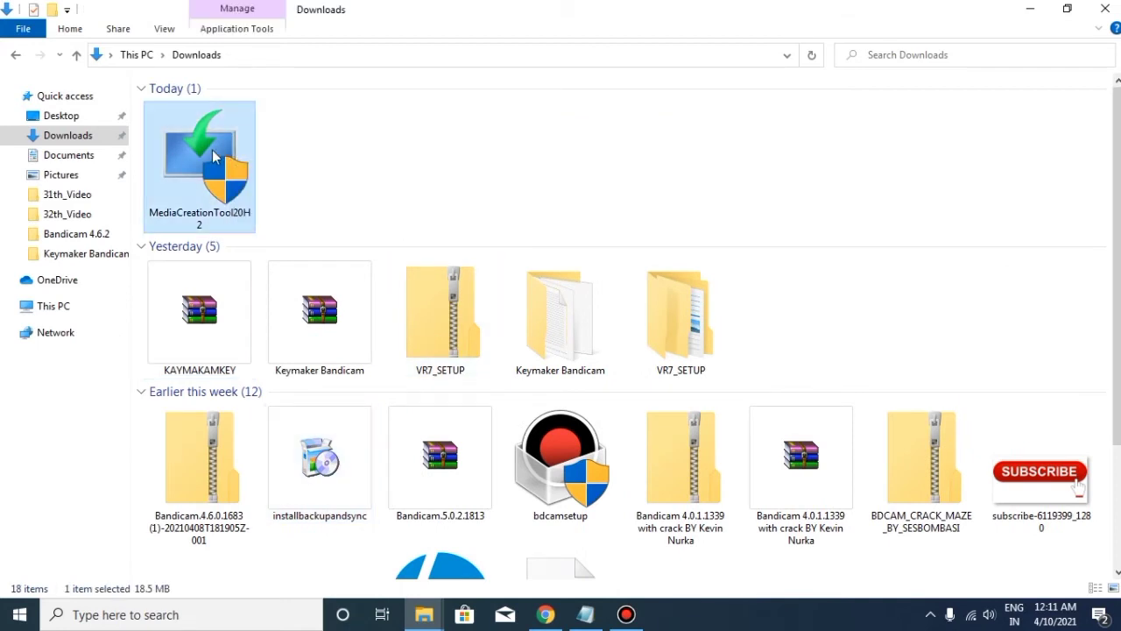
right_click(214, 156)
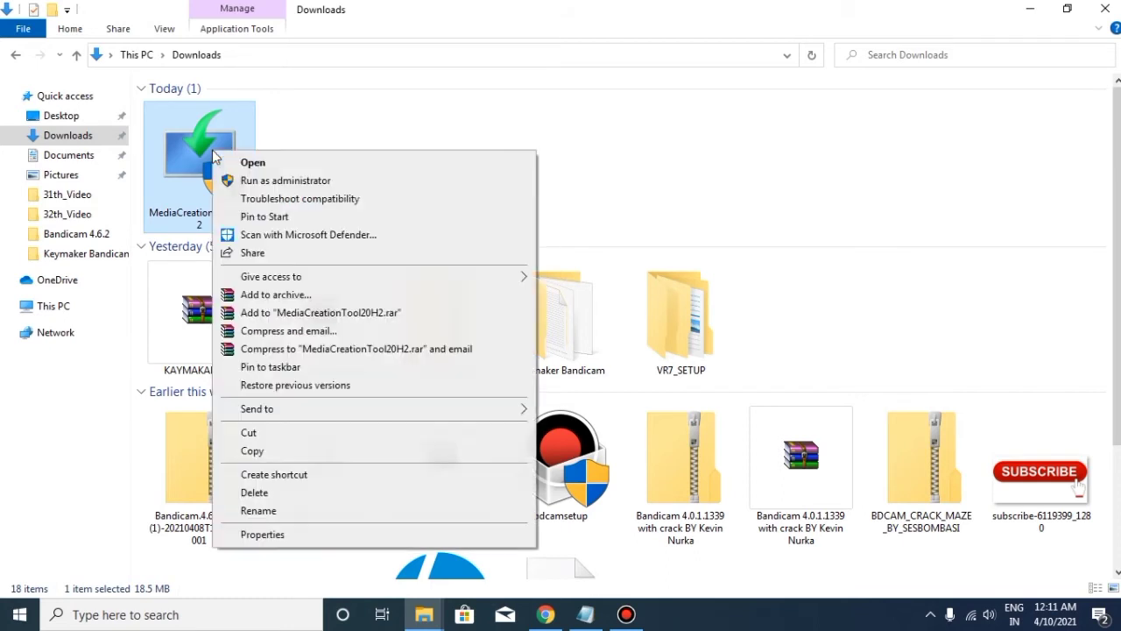
left_click(260, 183)
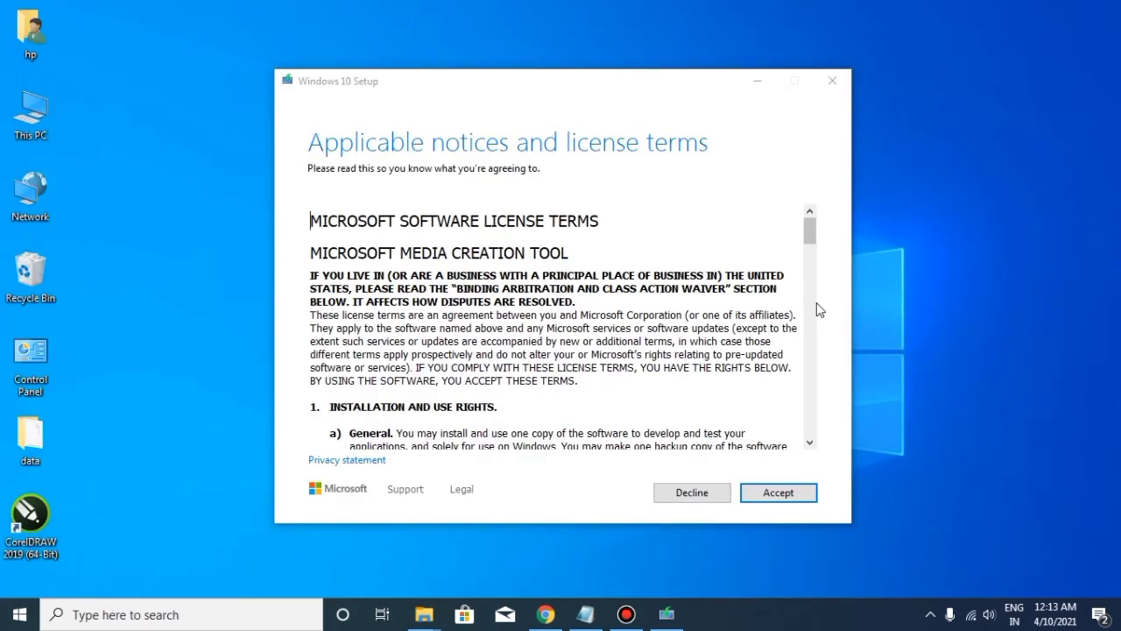
- Accept the license terms and choose to create installation media (USB flash drive, DVD, or ISO file) for another PC
left_click(786, 494)
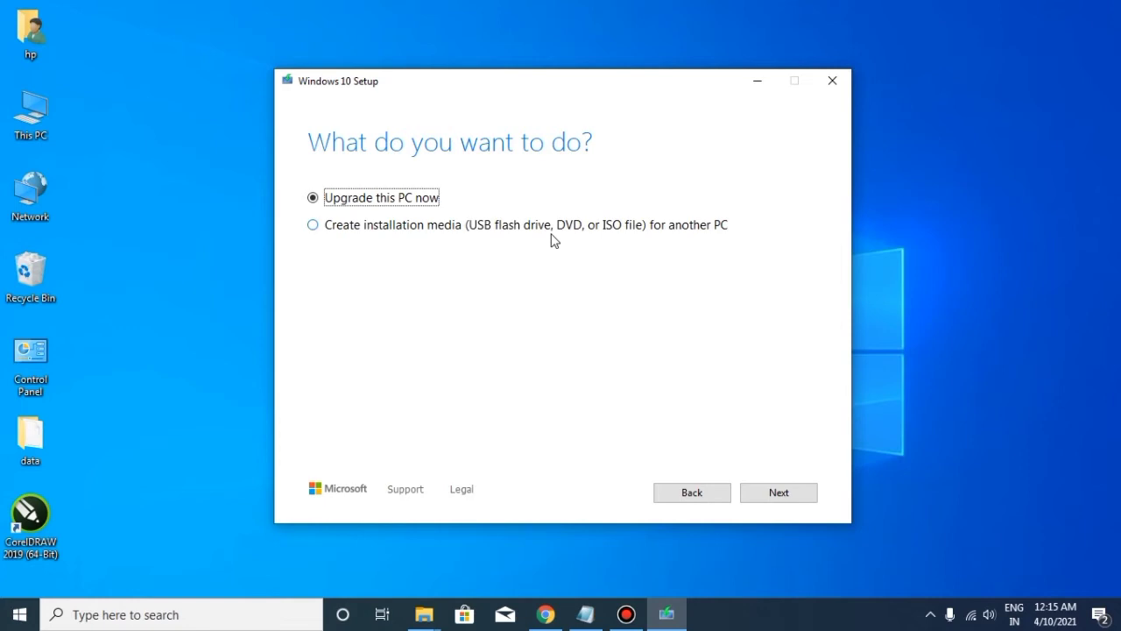
left_click(316, 228)
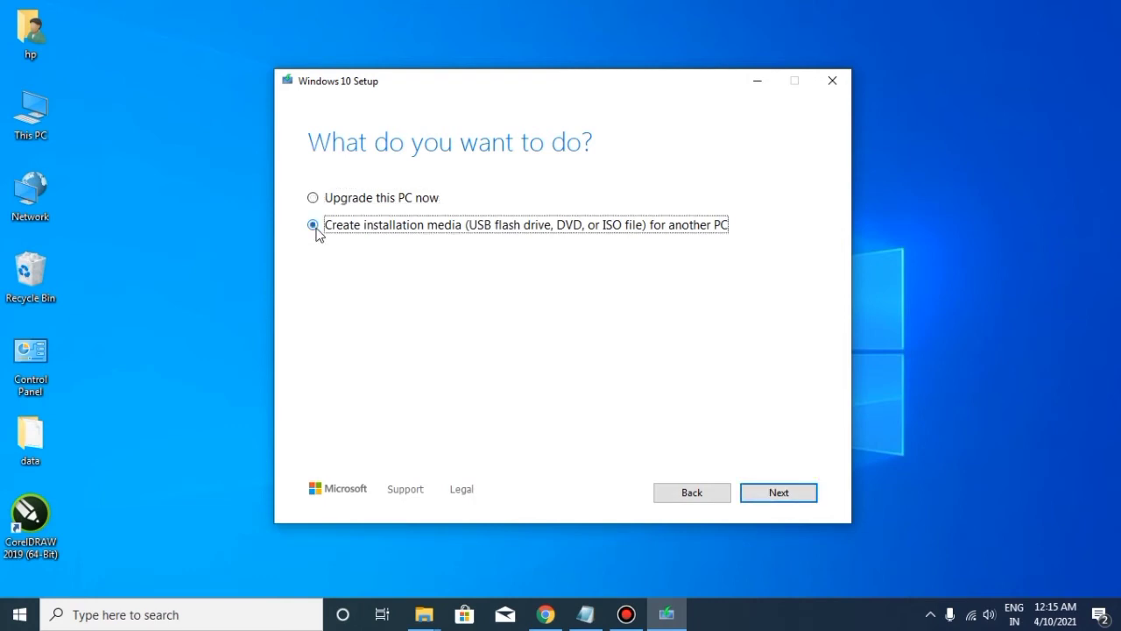
left_click(782, 498)
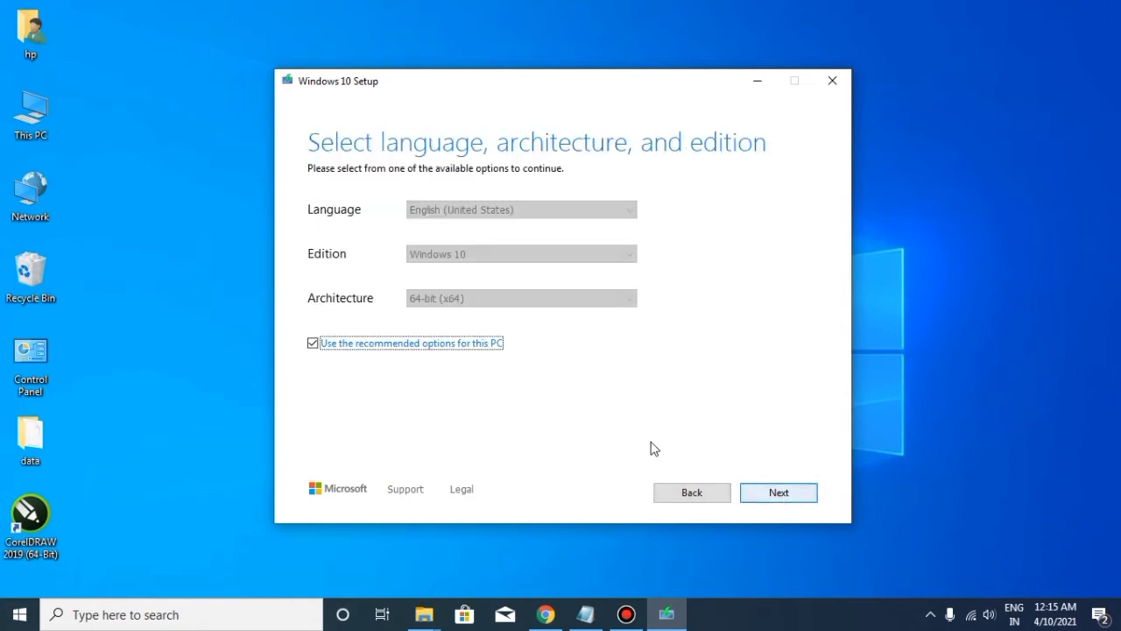
- Disable the recommended options and confirm English (United States), Windows 10 and 64-bit (x64) as language, edition and architecture
left_click(315, 349)
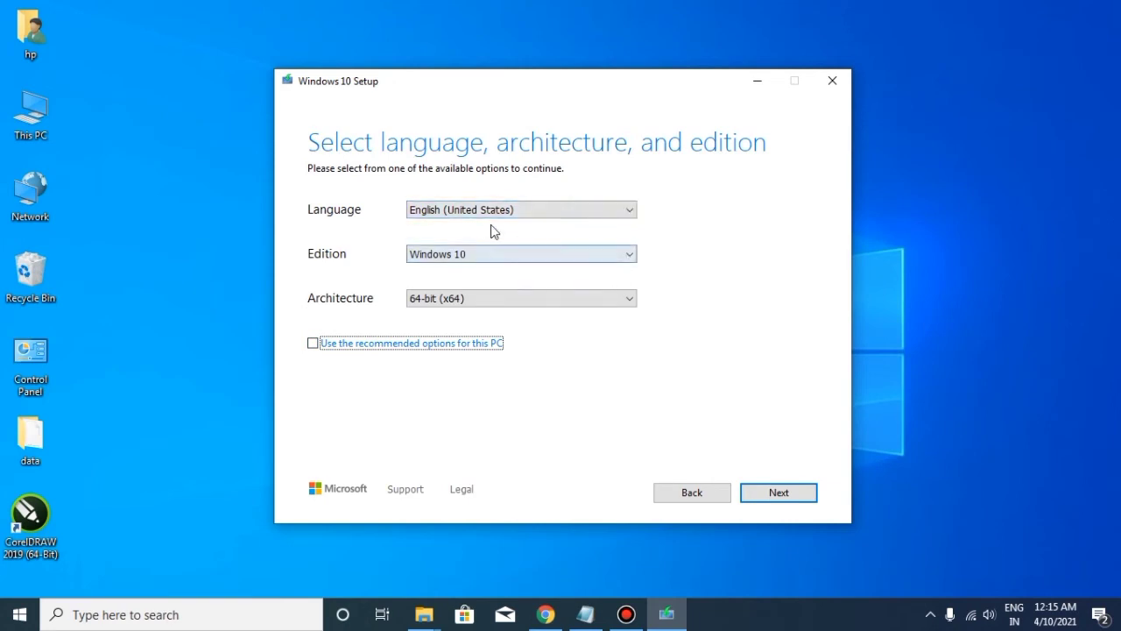
left_click(521, 211)
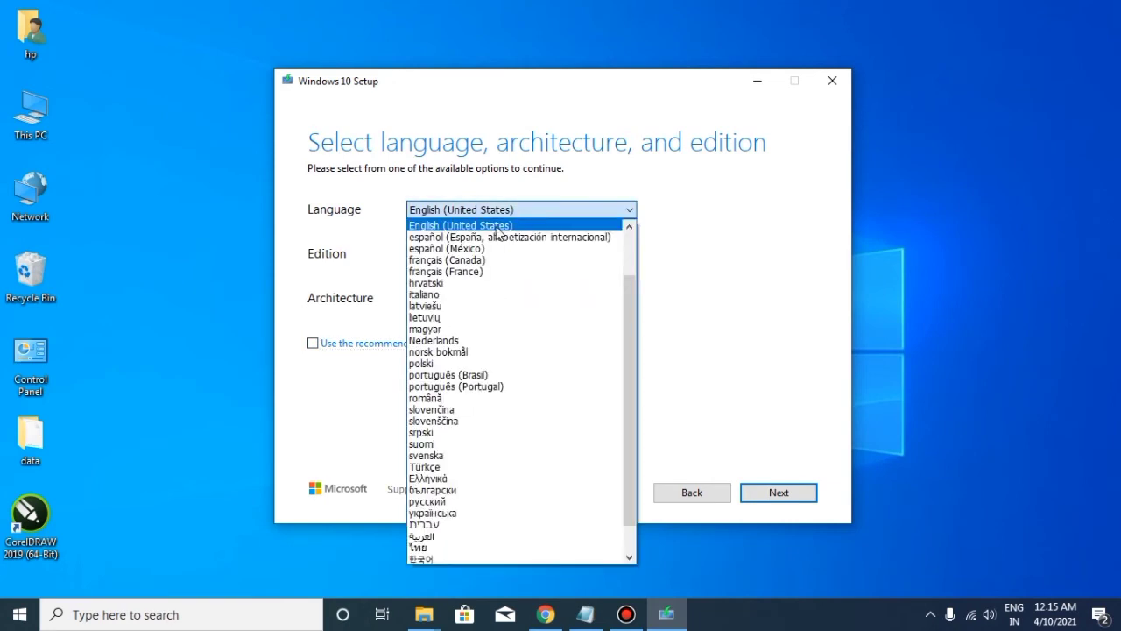
left_click(496, 226)
left_click(488, 255)
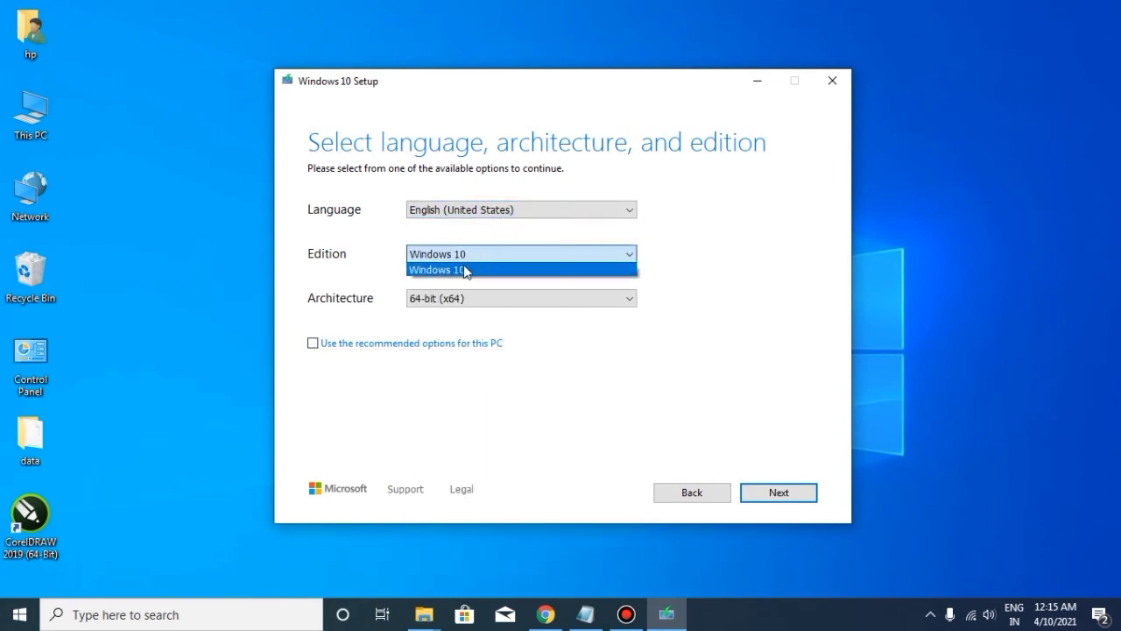
left_click(463, 268)
left_click(465, 300)
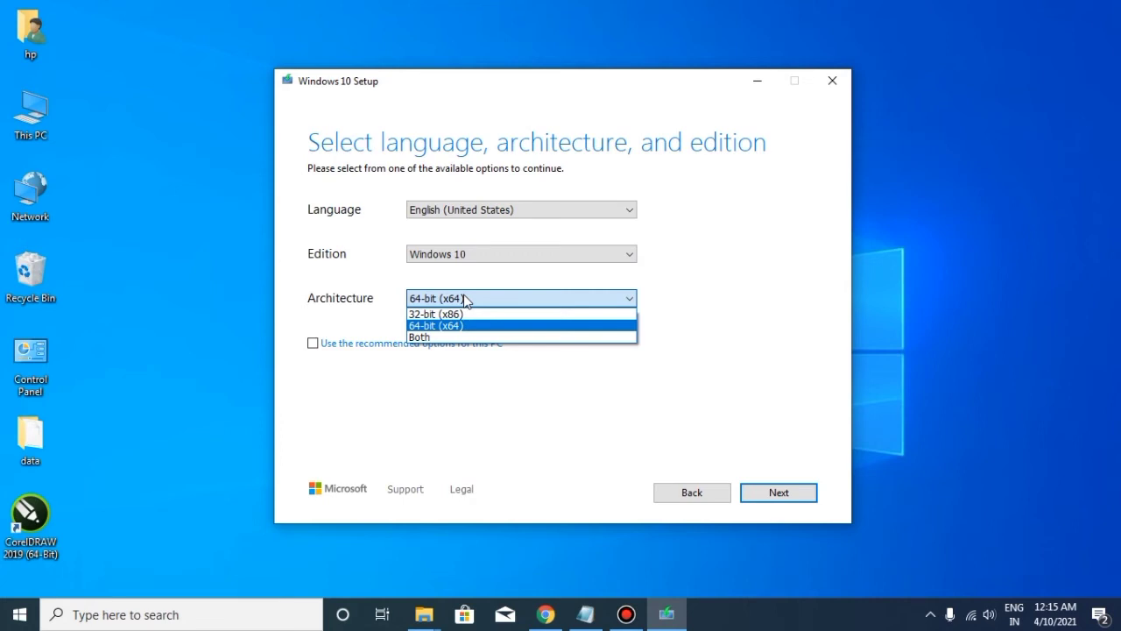
left_click(427, 327)
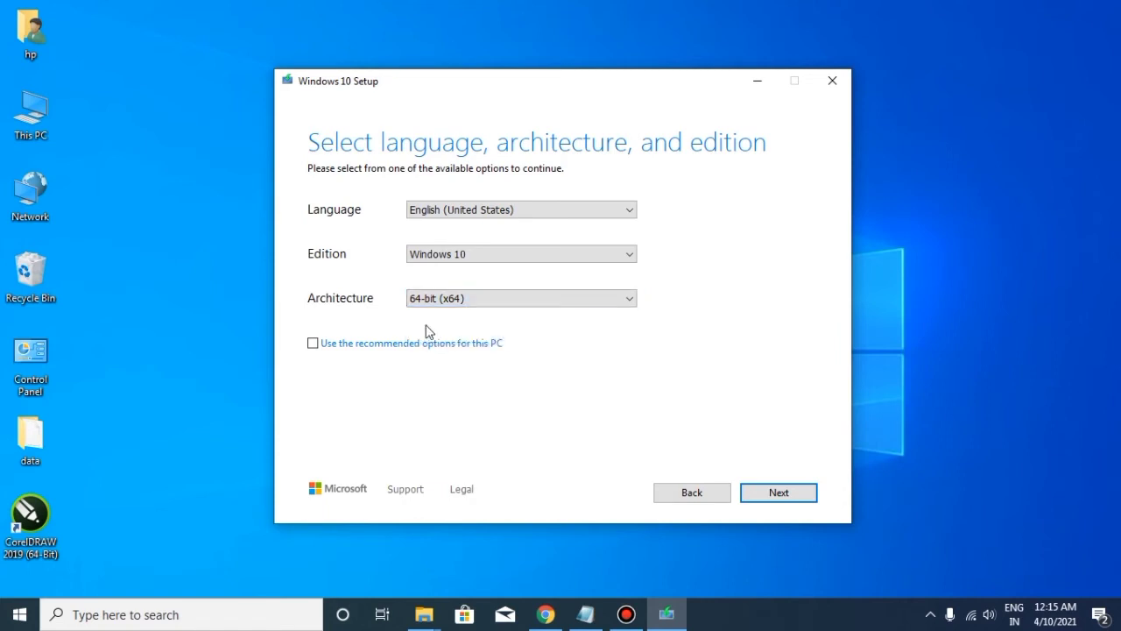
left_click(760, 498)
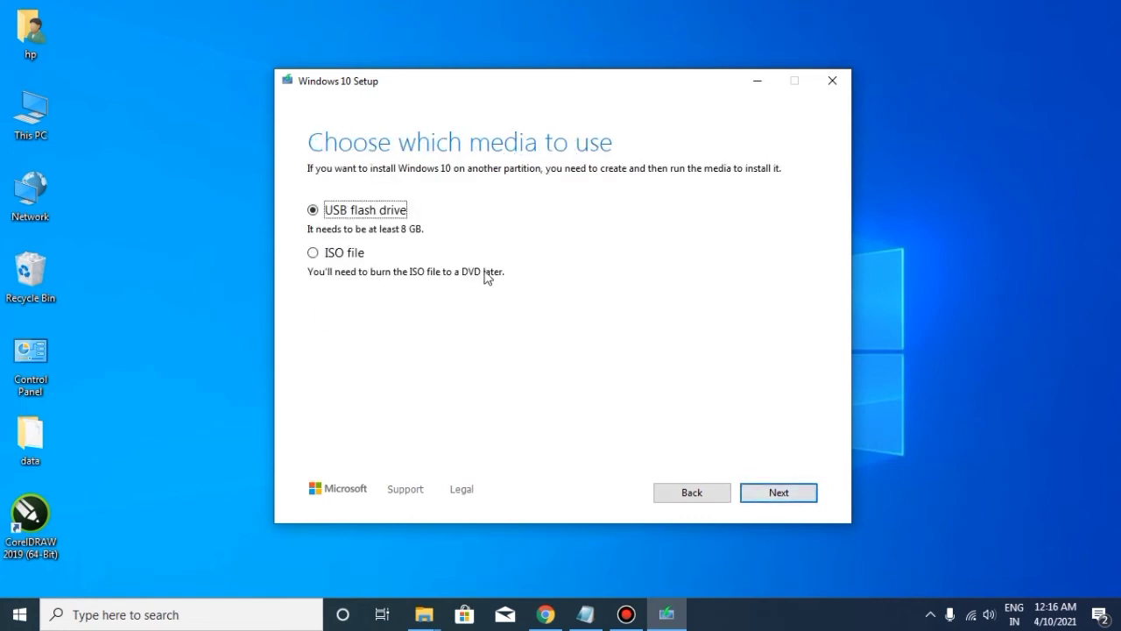
- Choose ISO file as the media and save it to the Desktop under the file name Windows
left_click(313, 253)
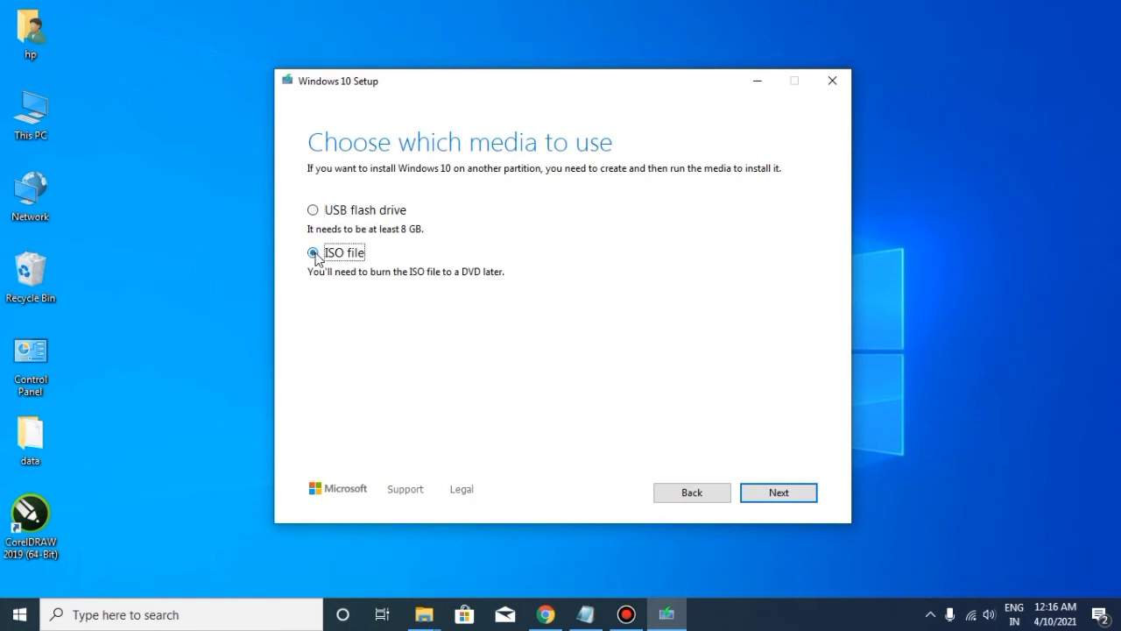
left_click(771, 496)
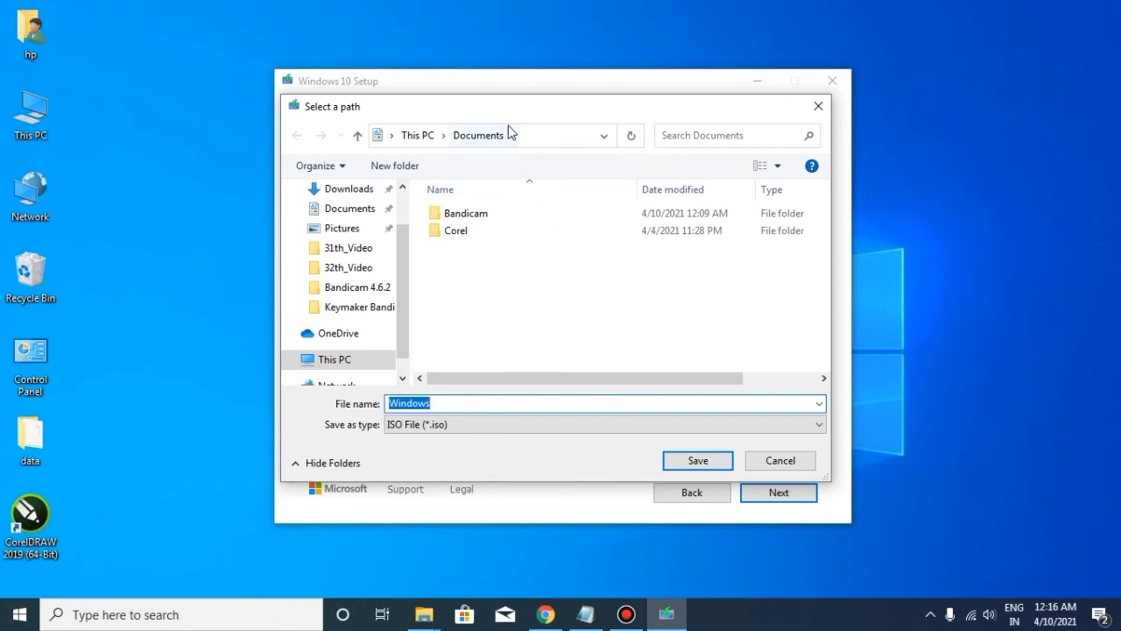
left_click_drag(507, 117, 506, 97)
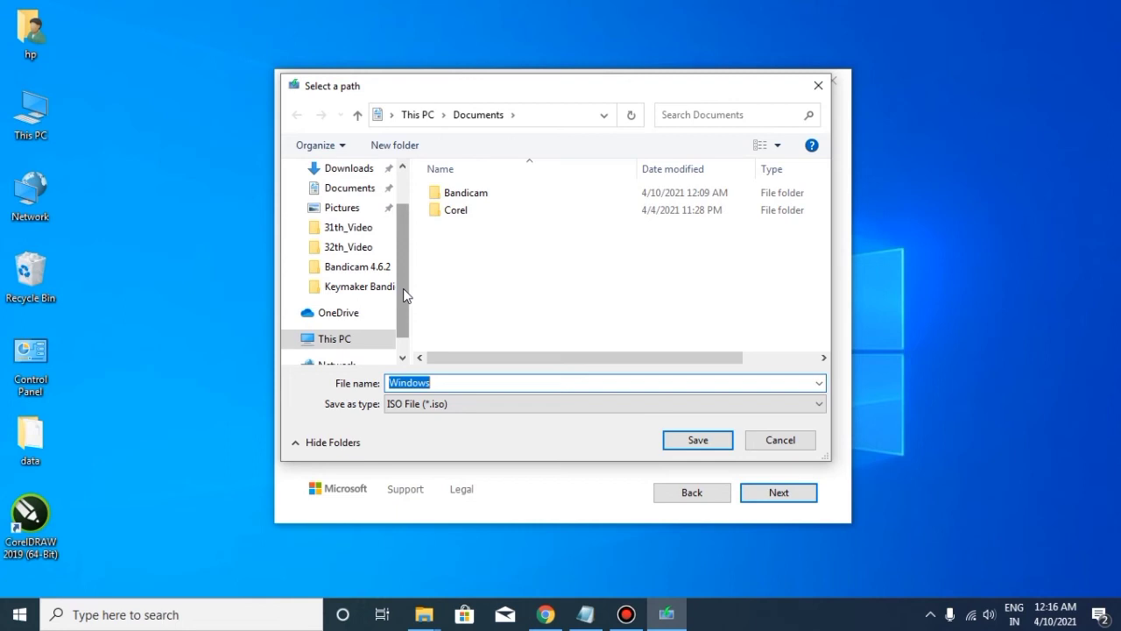
scroll(404, 294, "up", 1)
scroll(405, 296, "down", 2)
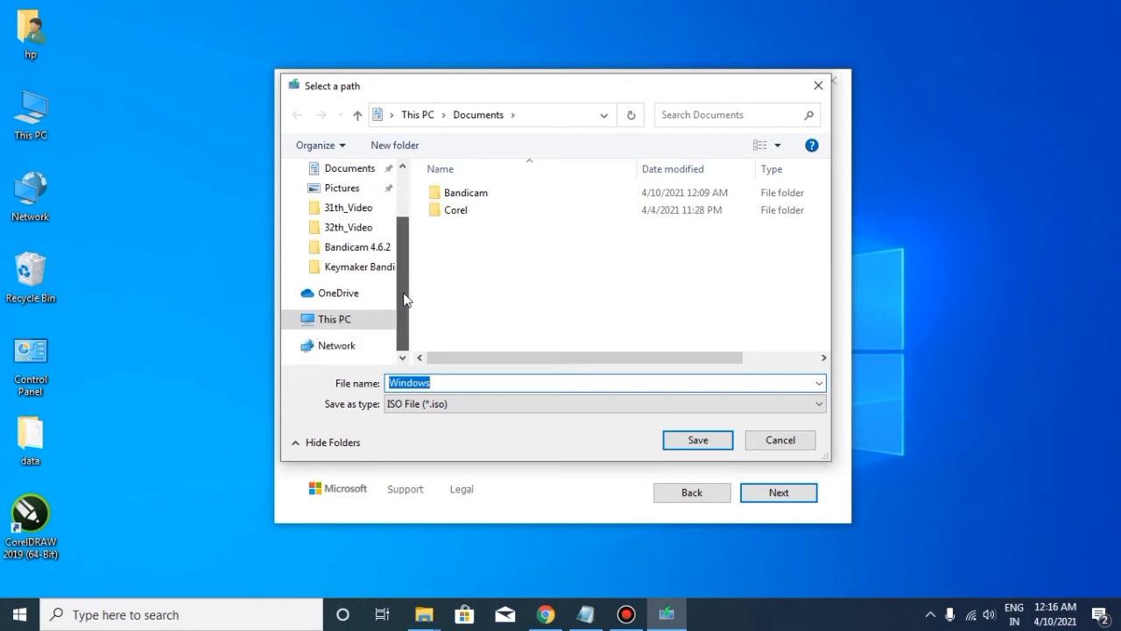
left_click_drag(403, 290, 403, 253)
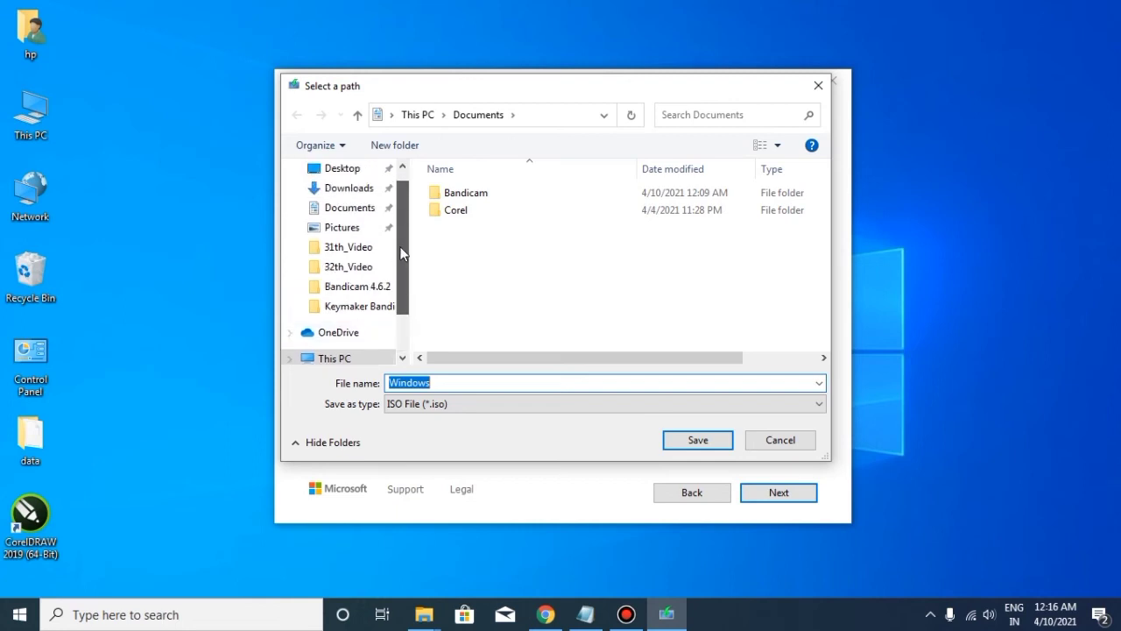
left_click(344, 170)
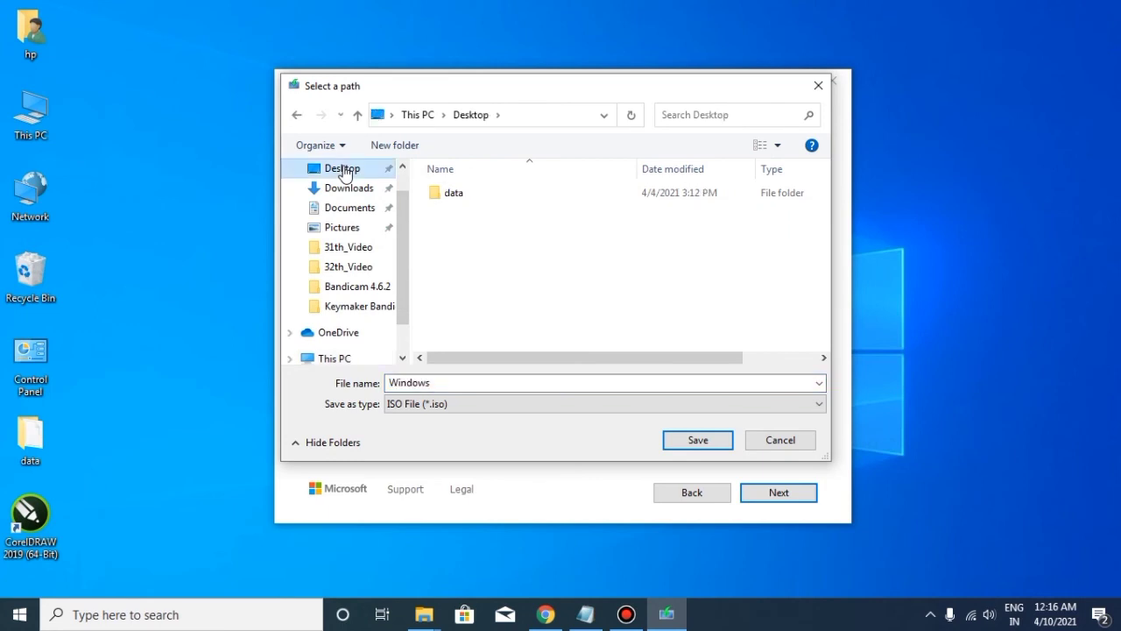
left_click(698, 442)
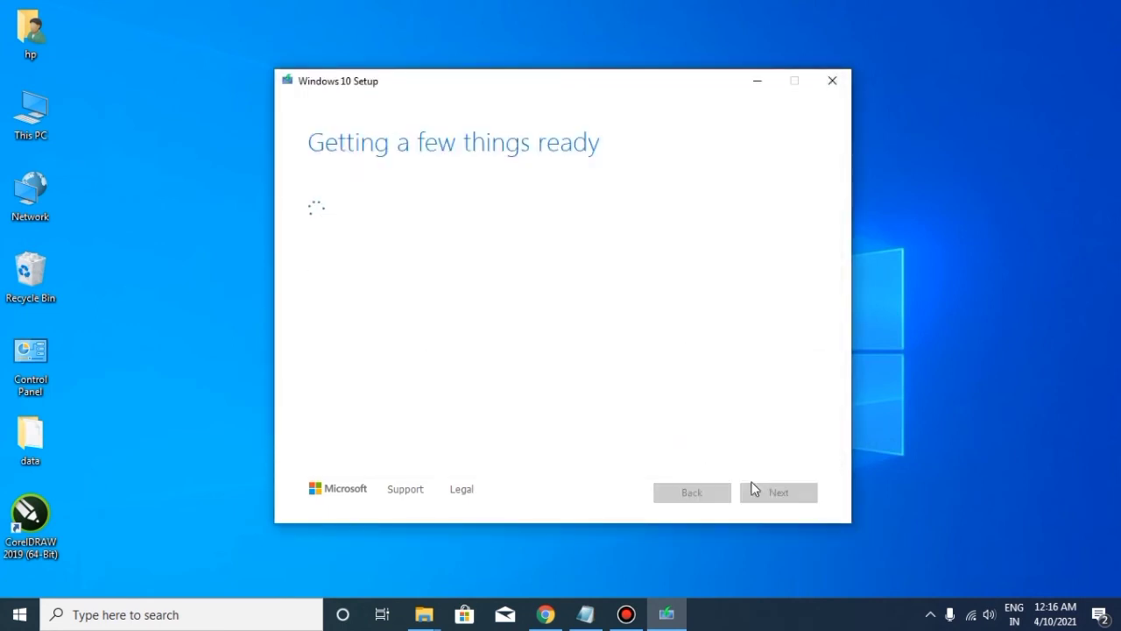